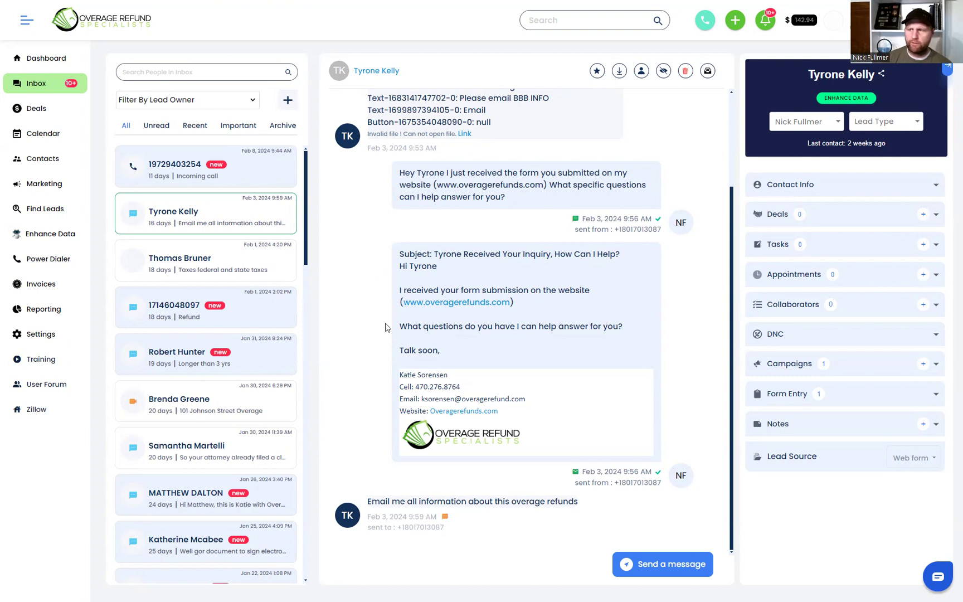
drag(370, 501, 570, 503)
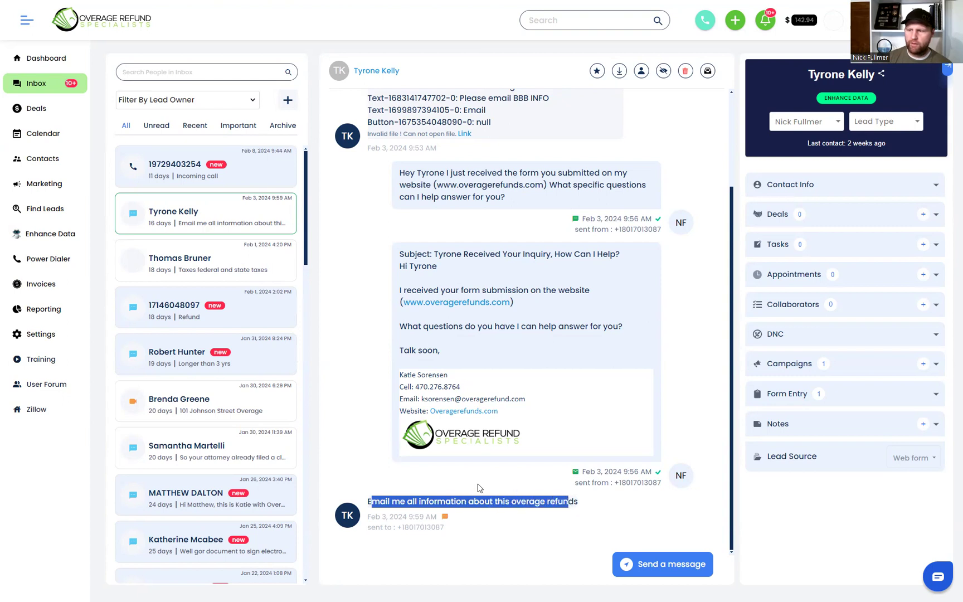
click(359, 413)
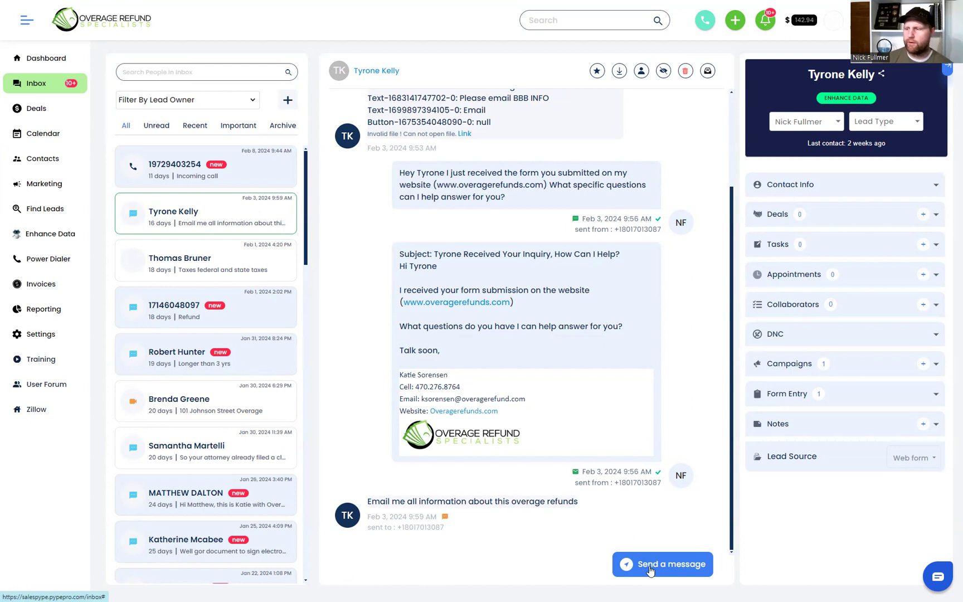
click(651, 570)
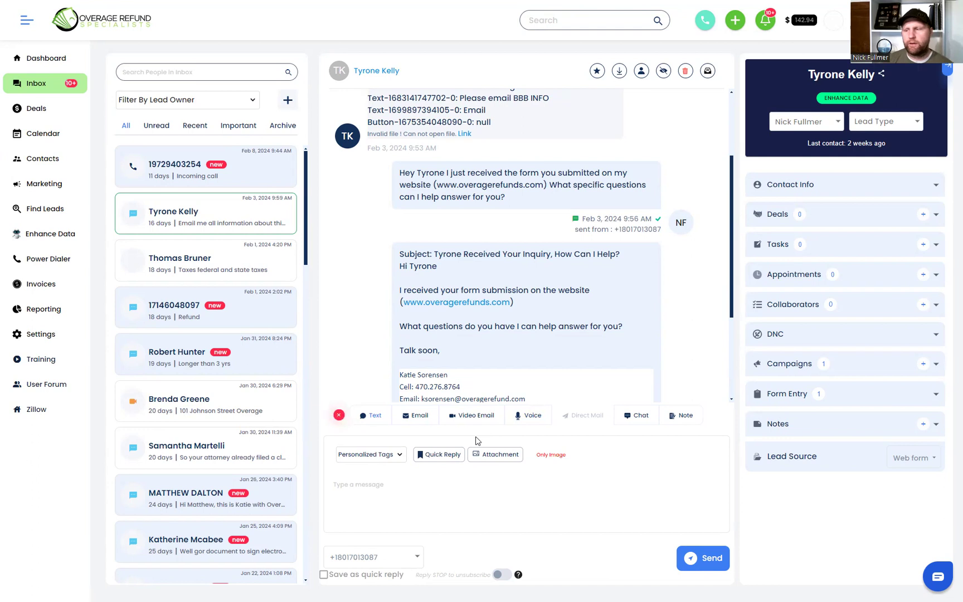
click(472, 416)
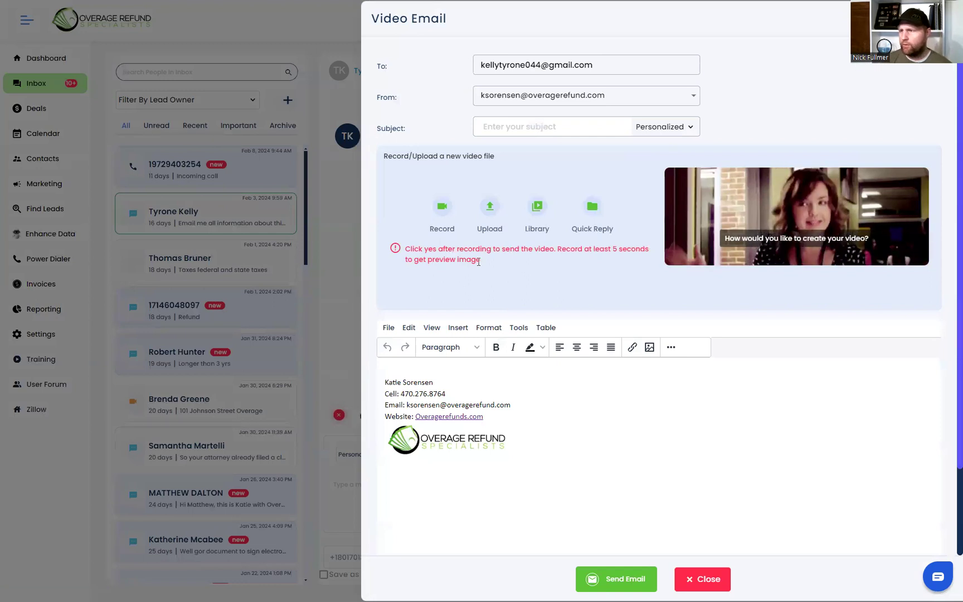
click(490, 205)
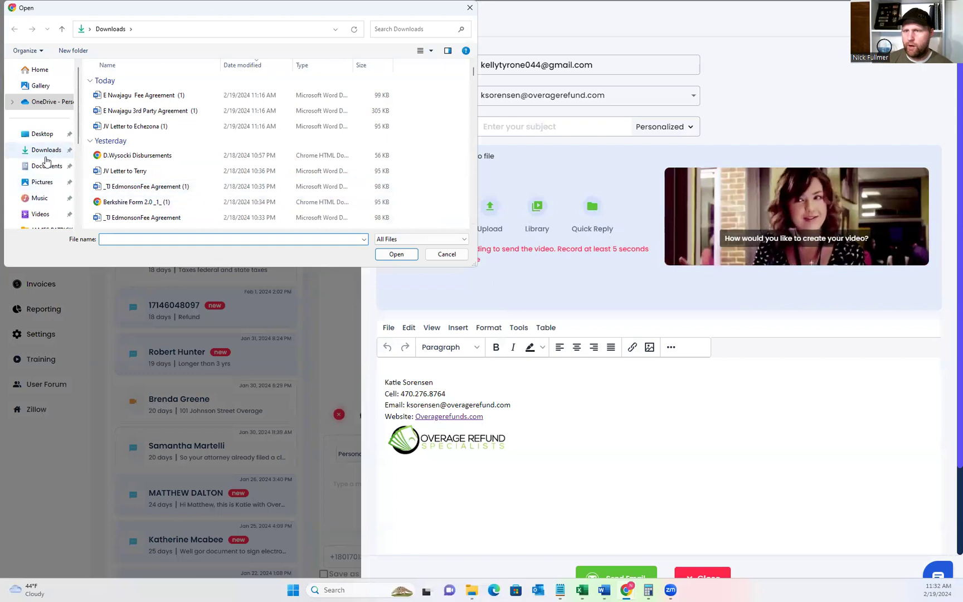
click(46, 166)
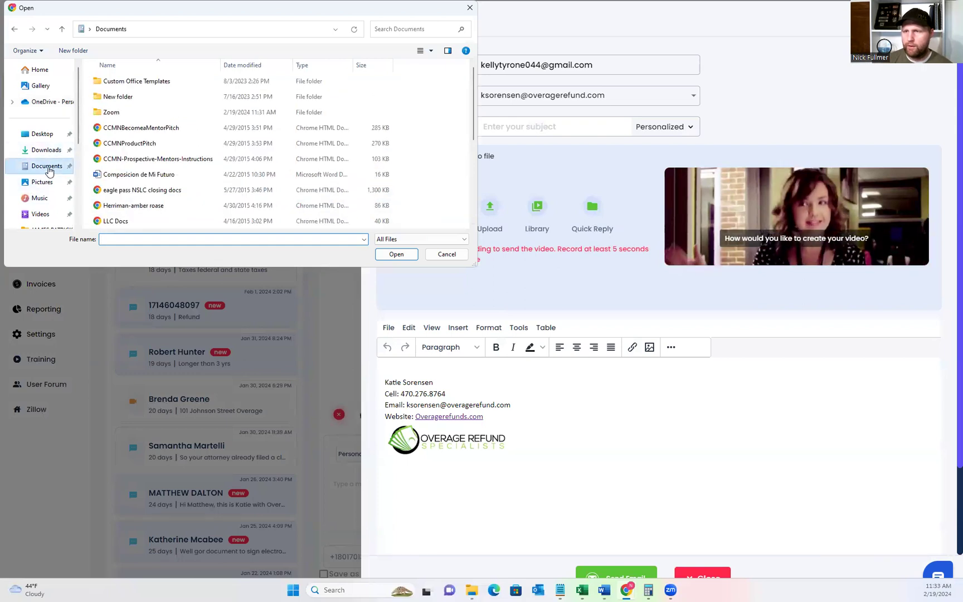
double_click(132, 113)
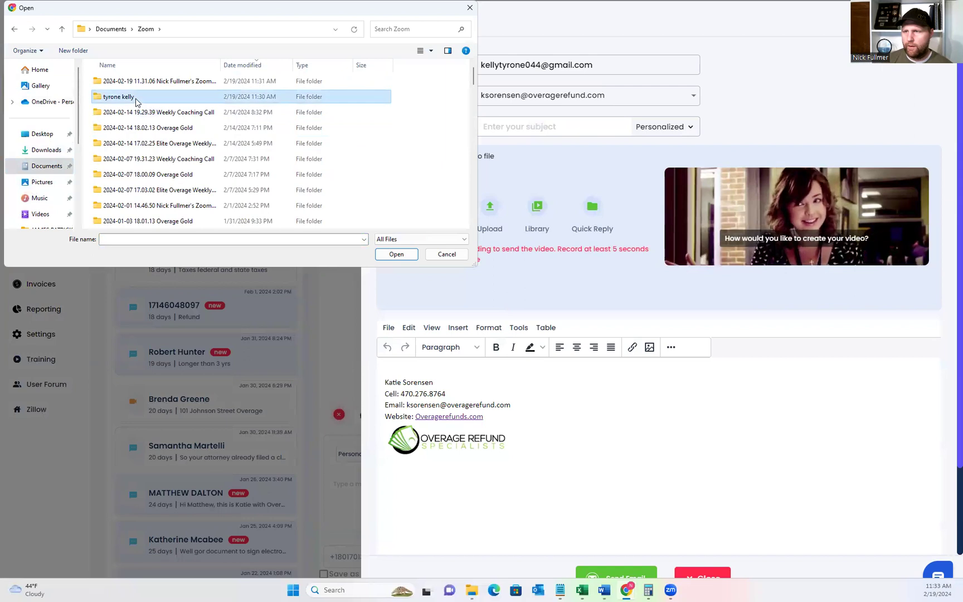
double_click(128, 96)
click(128, 112)
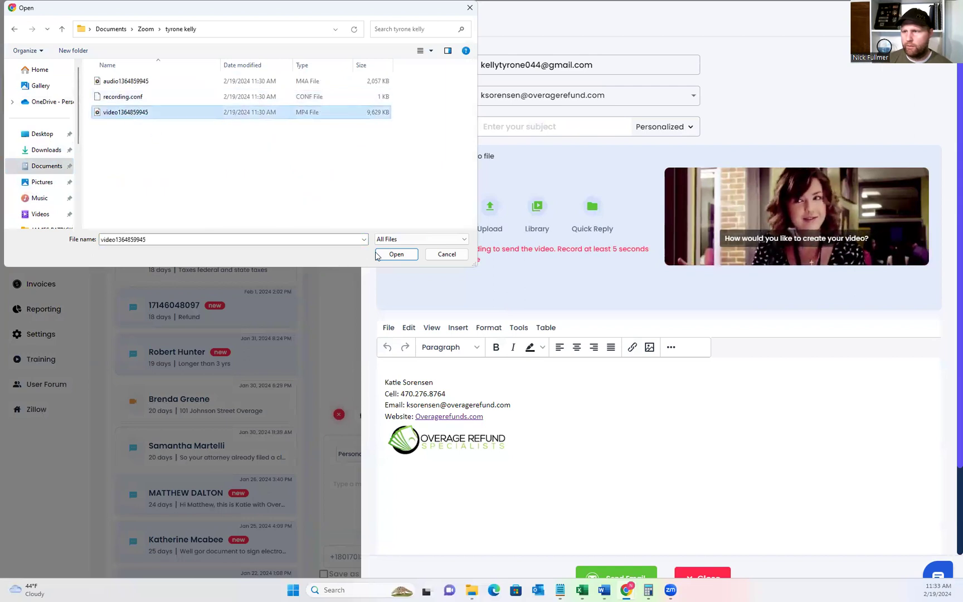
click(397, 254)
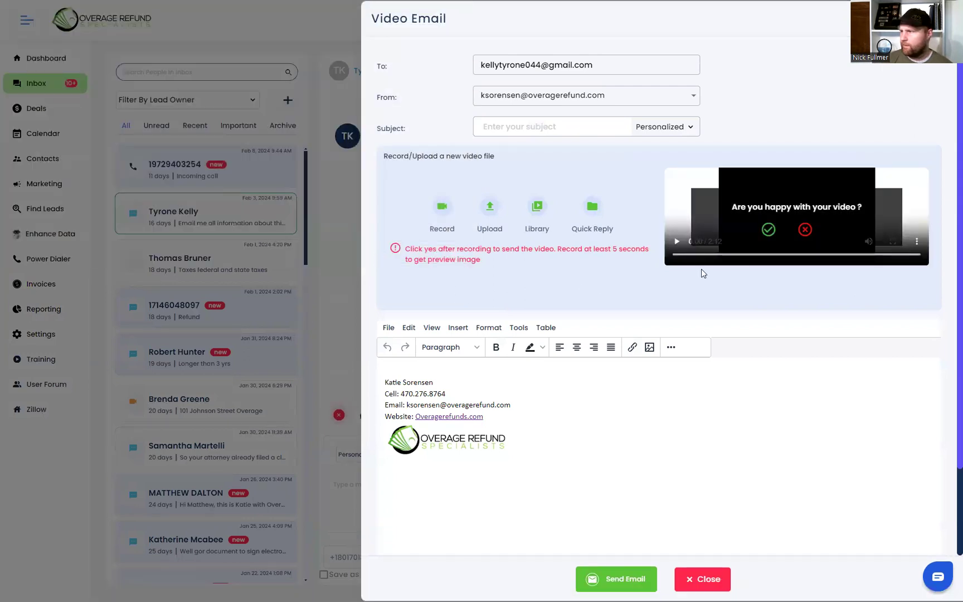
click(677, 241)
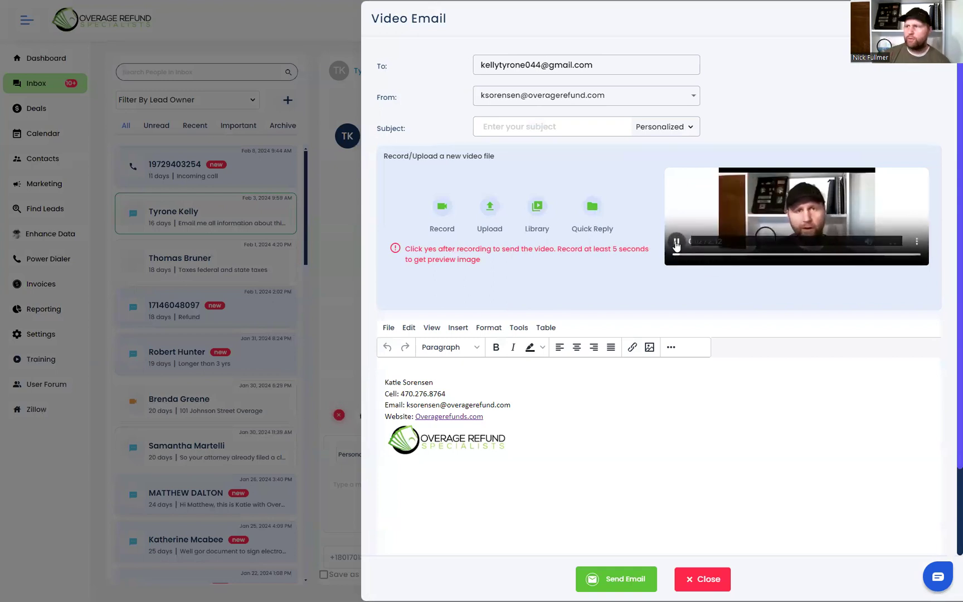
click(677, 243)
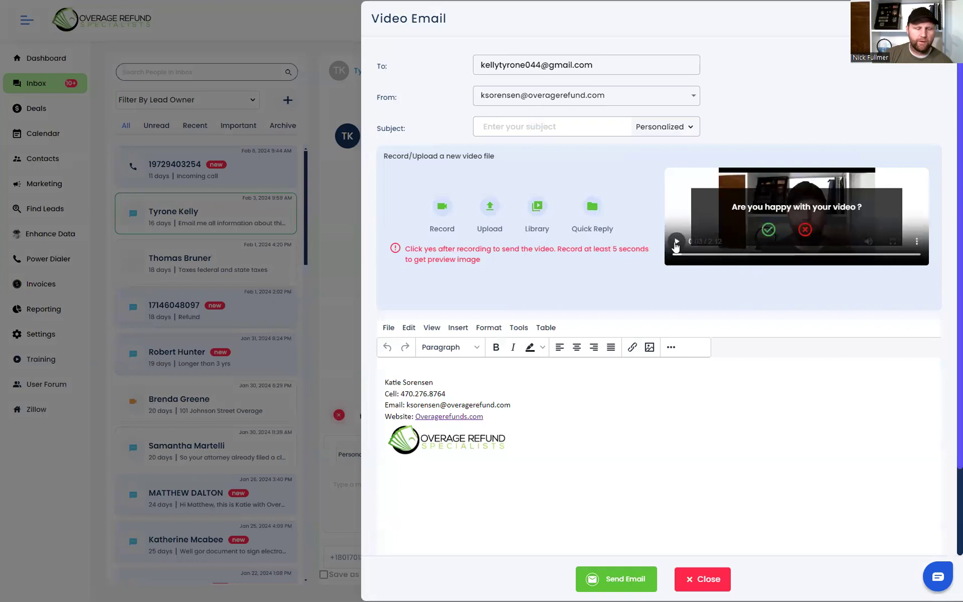
click(676, 243)
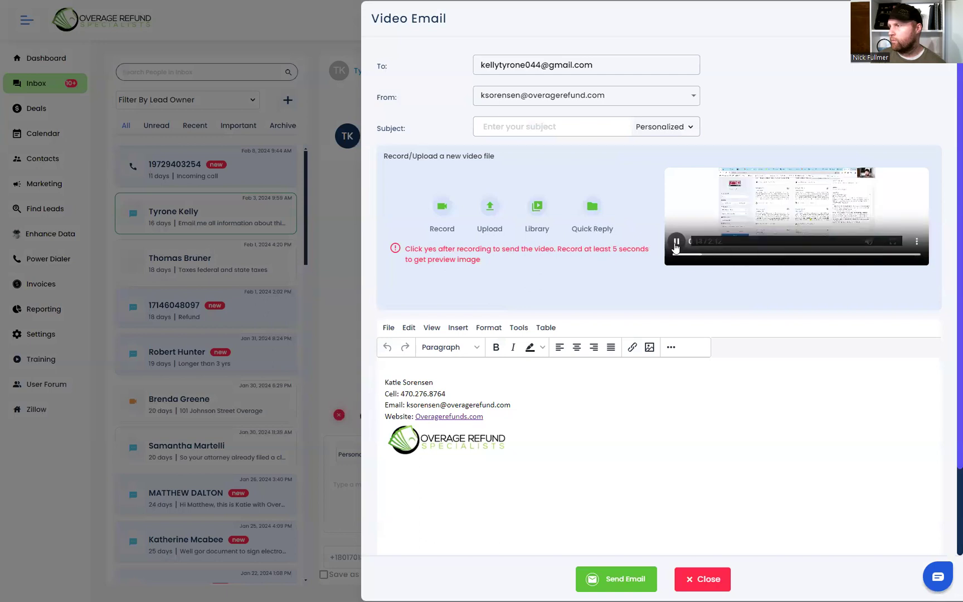
click(676, 243)
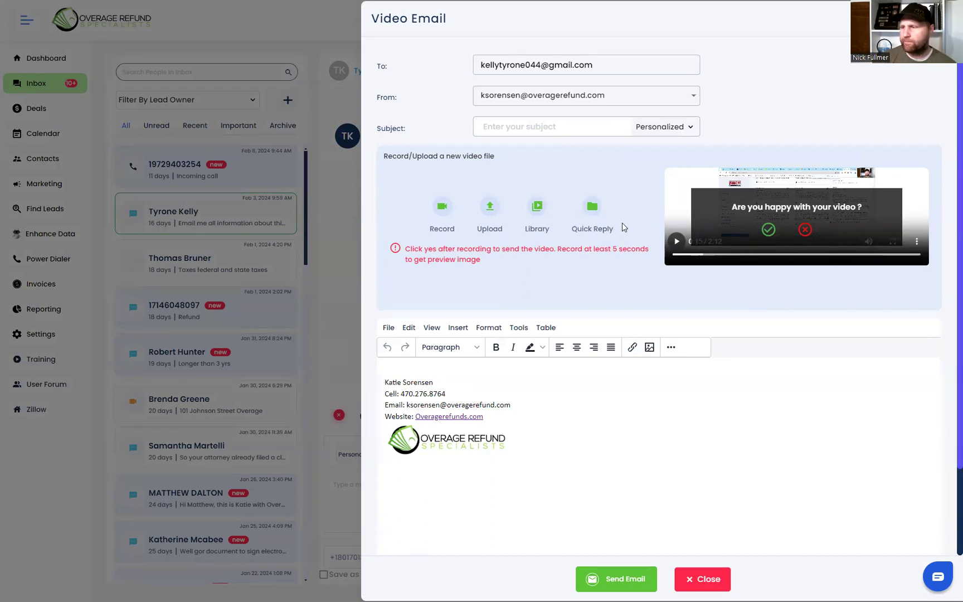
mouse_move(740, 255)
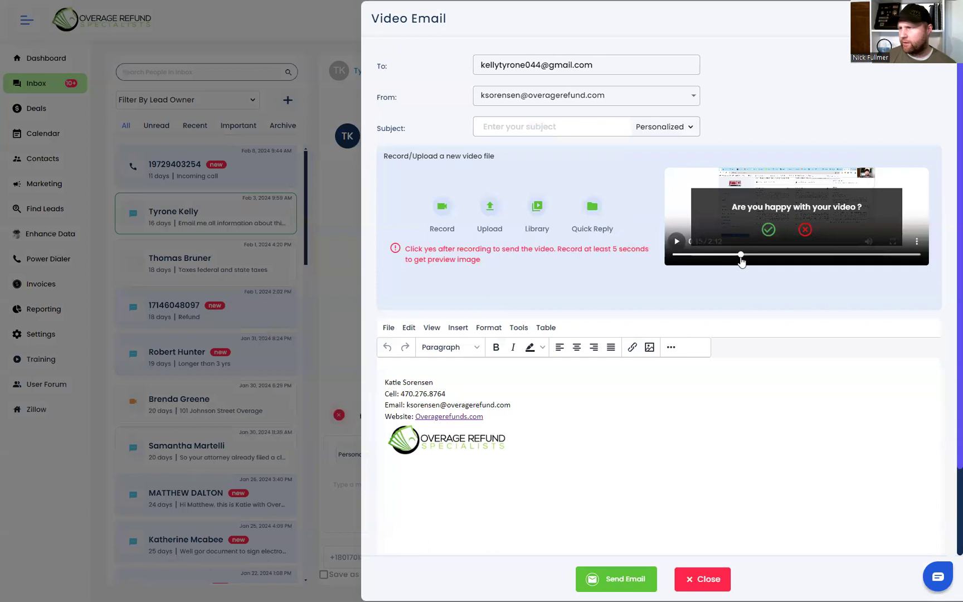
Step: Play the video preview from about 1:33 to near its end in full screen
drag(741, 256, 800, 256)
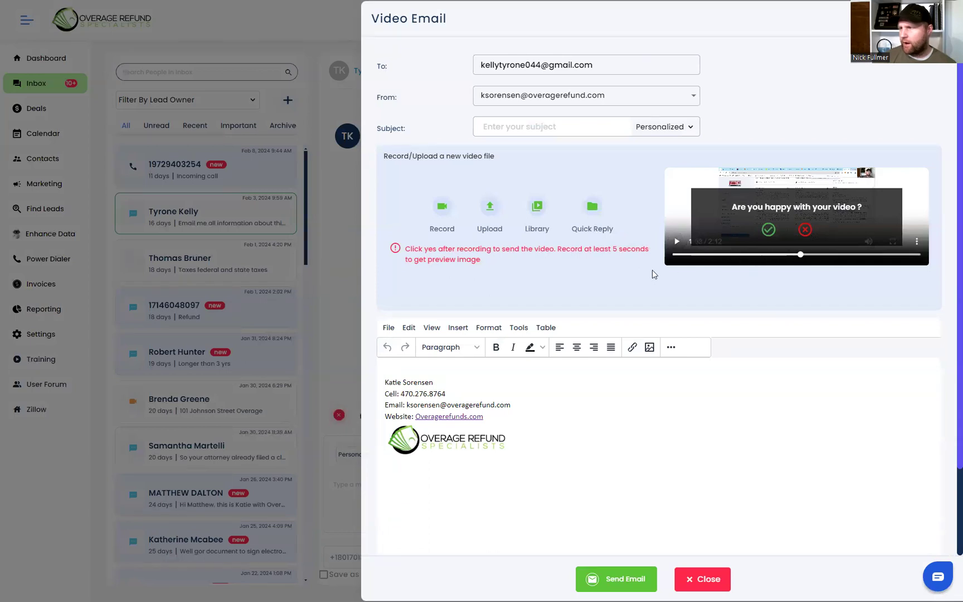
click(676, 242)
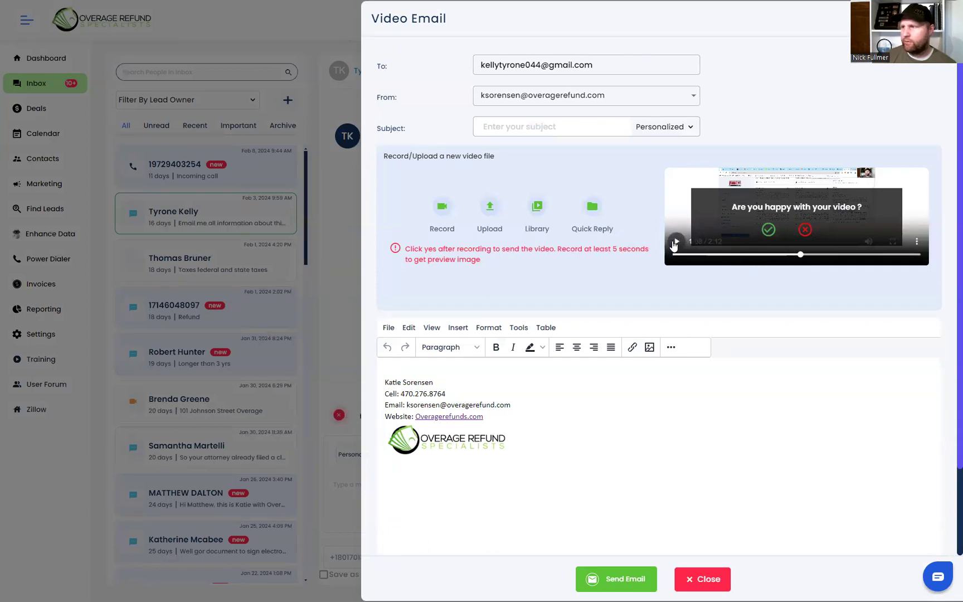
click(825, 255)
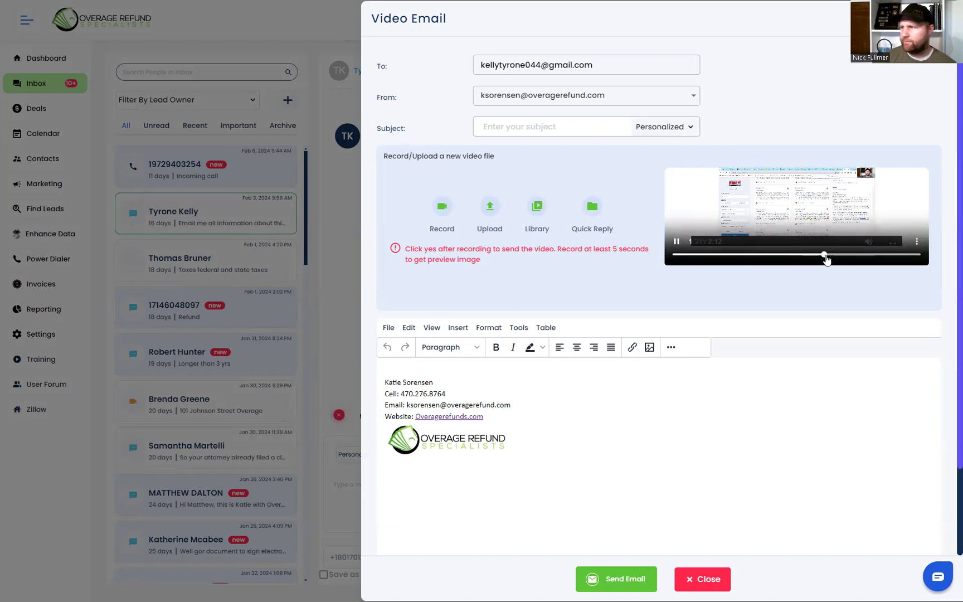
drag(828, 256, 848, 255)
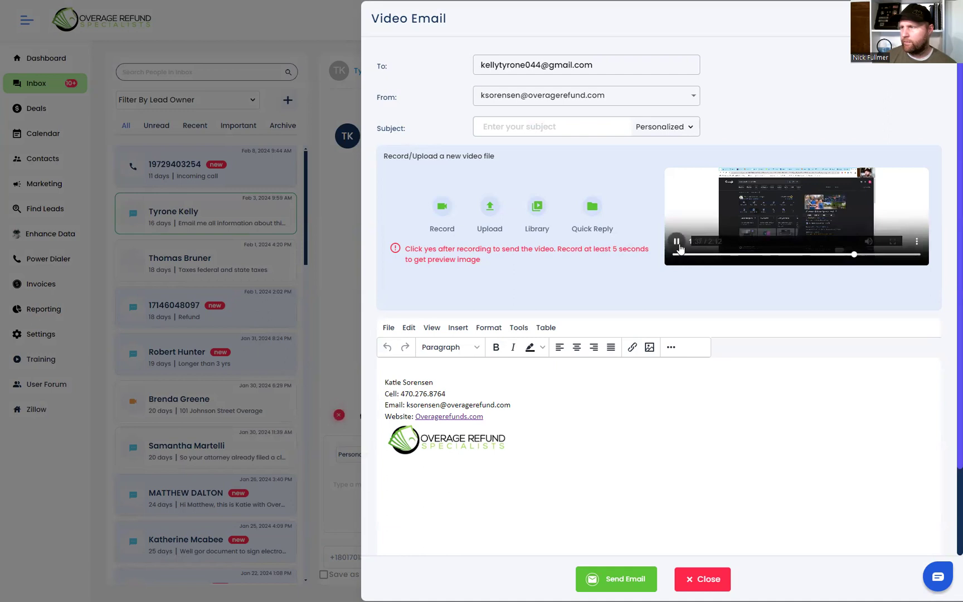
click(892, 241)
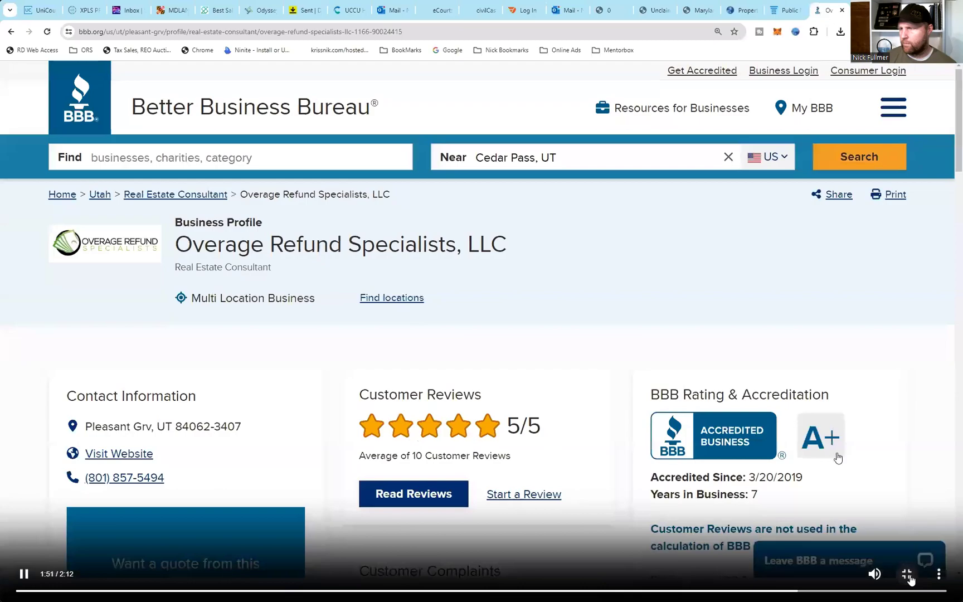
Step: Exit full-screen playback to return to the video email preview
click(910, 579)
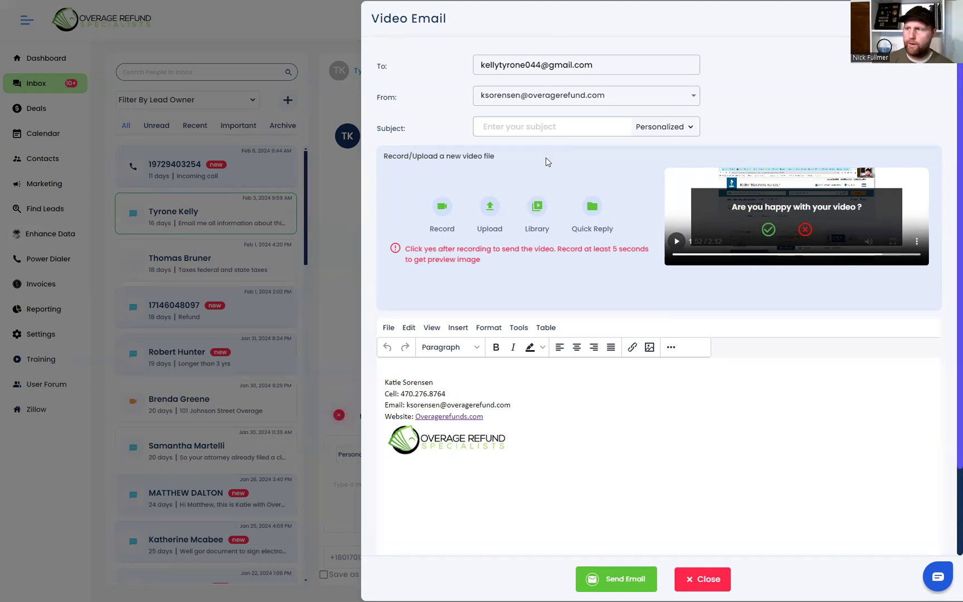
Step: Enter the subject 'Possible refund From' and add a blank line above the signature
click(517, 125)
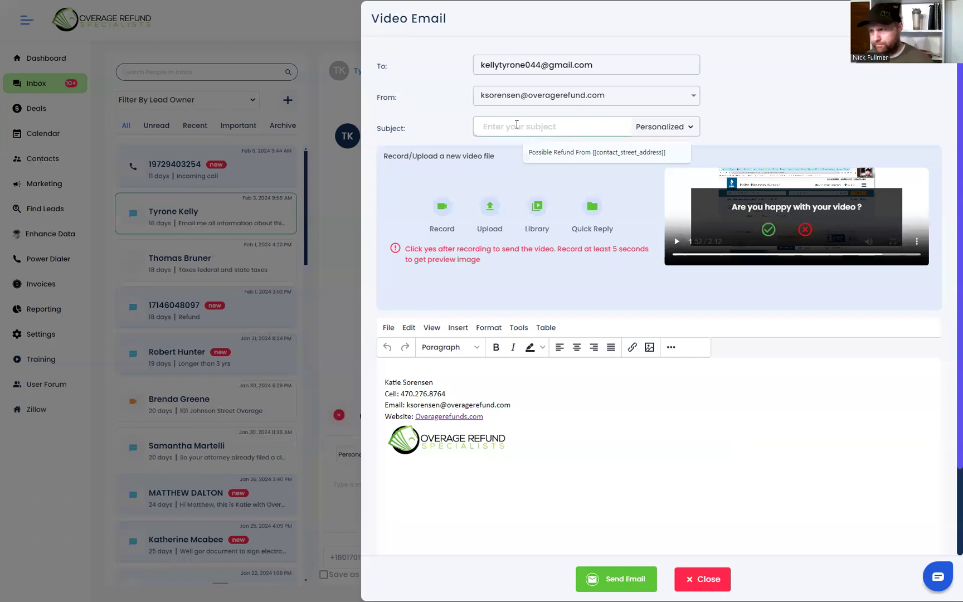
text(Pos)
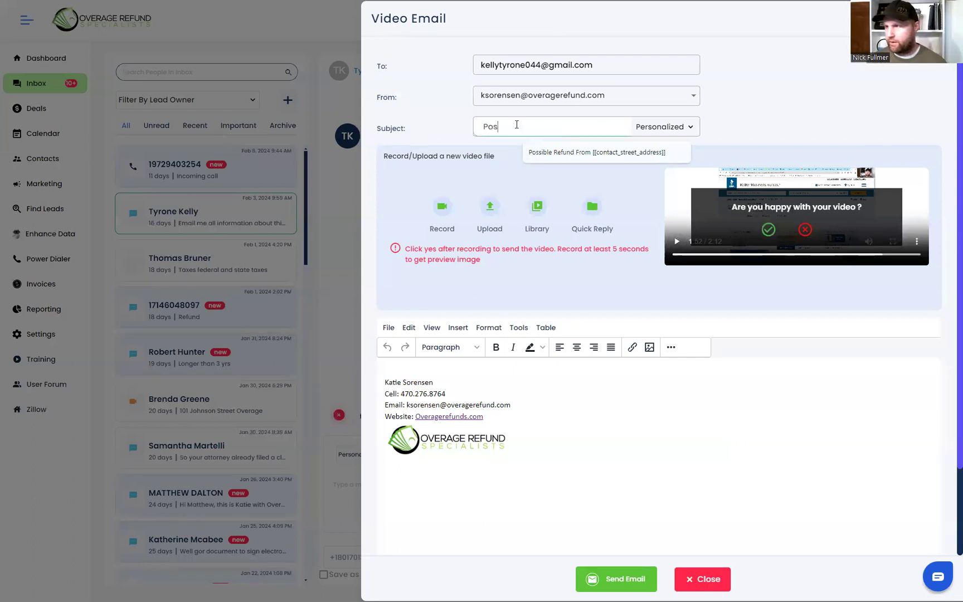
text(sible)
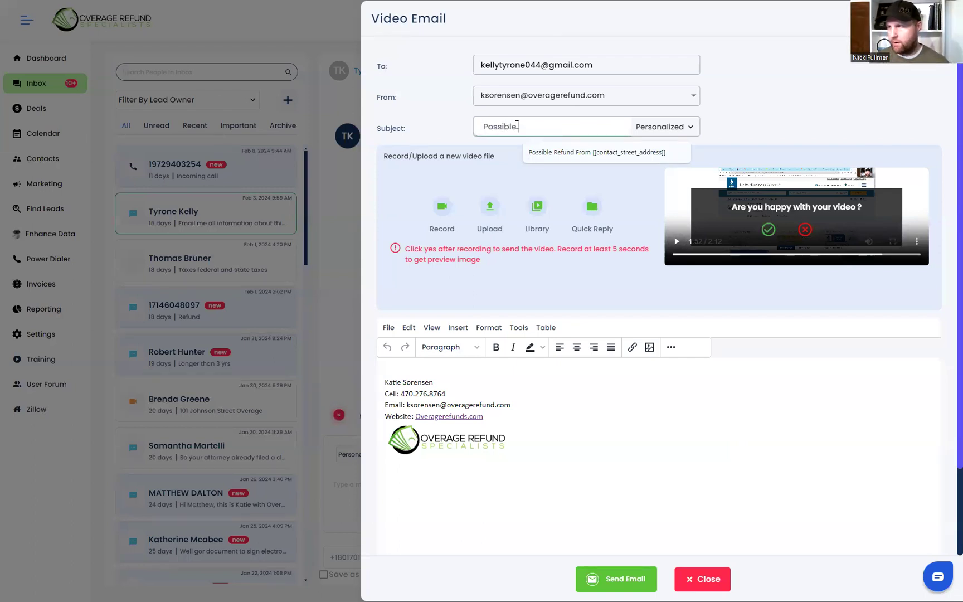
text( refund From)
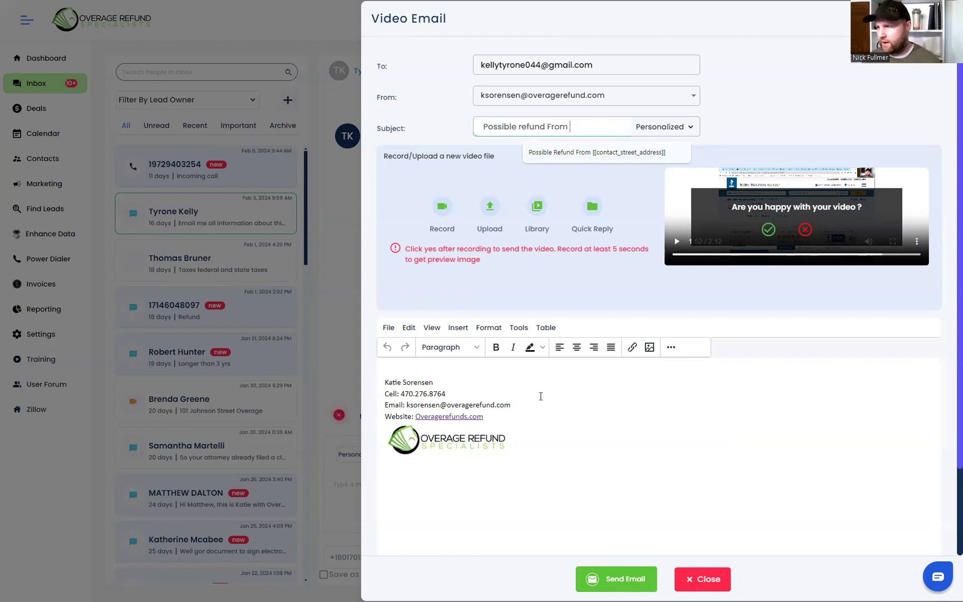
click(422, 367)
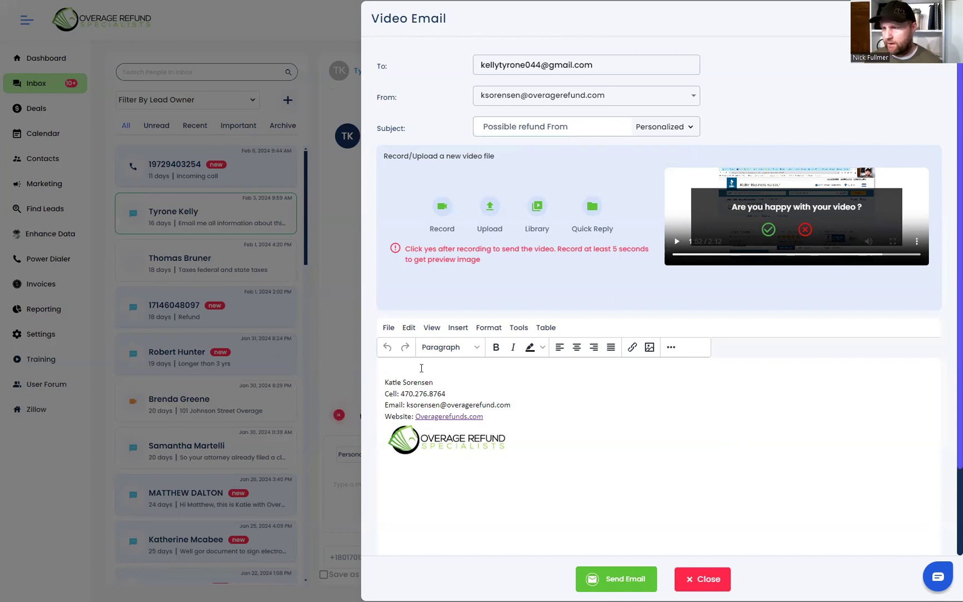
key(Return)
key(Return)
key(Return)
key(Up)
key(Up)
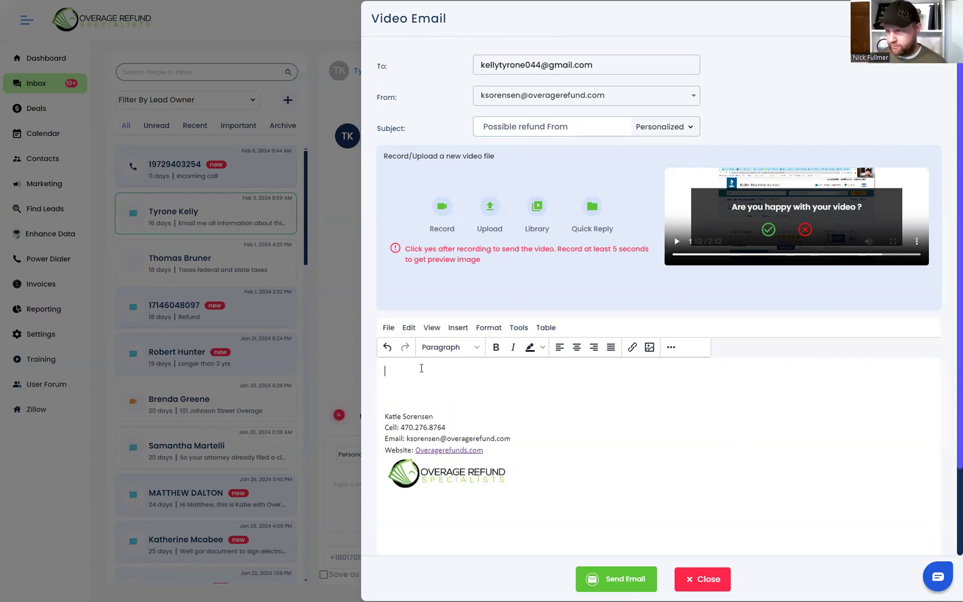
scroll(456, 390, down, 2)
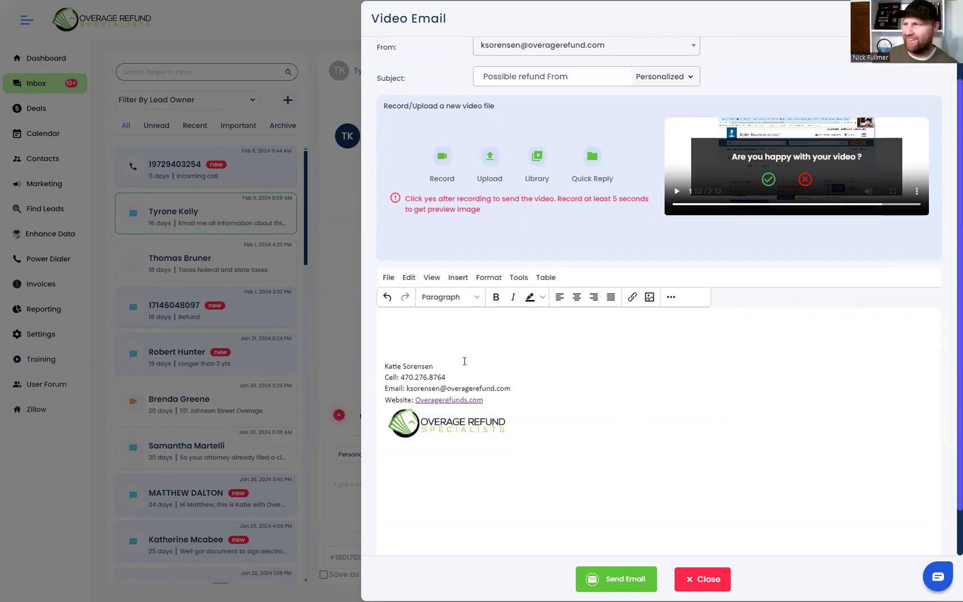
scroll(423, 334, down, 2)
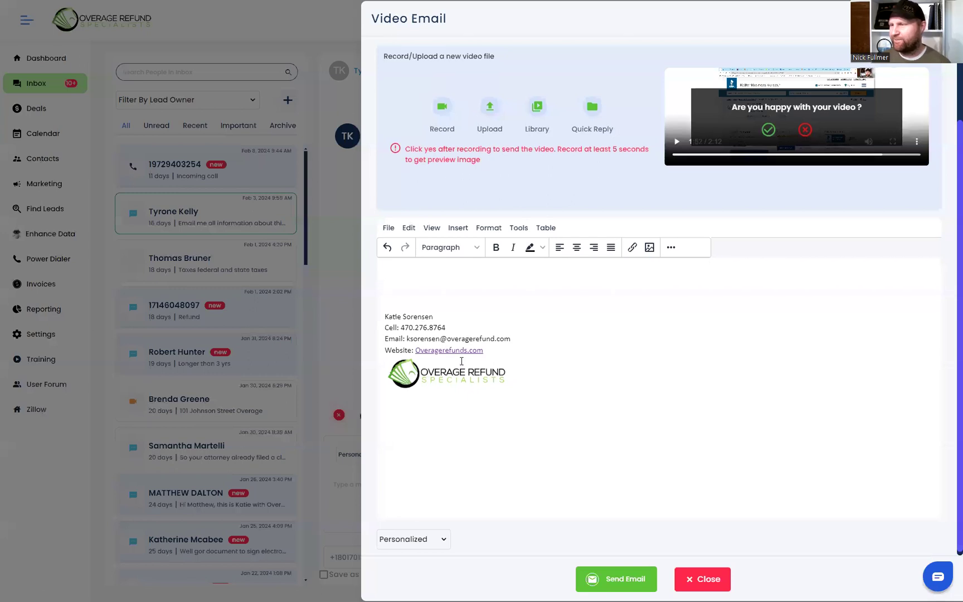
scroll(435, 329, up, 2)
scroll(436, 329, down, 2)
text(Hi Ty)
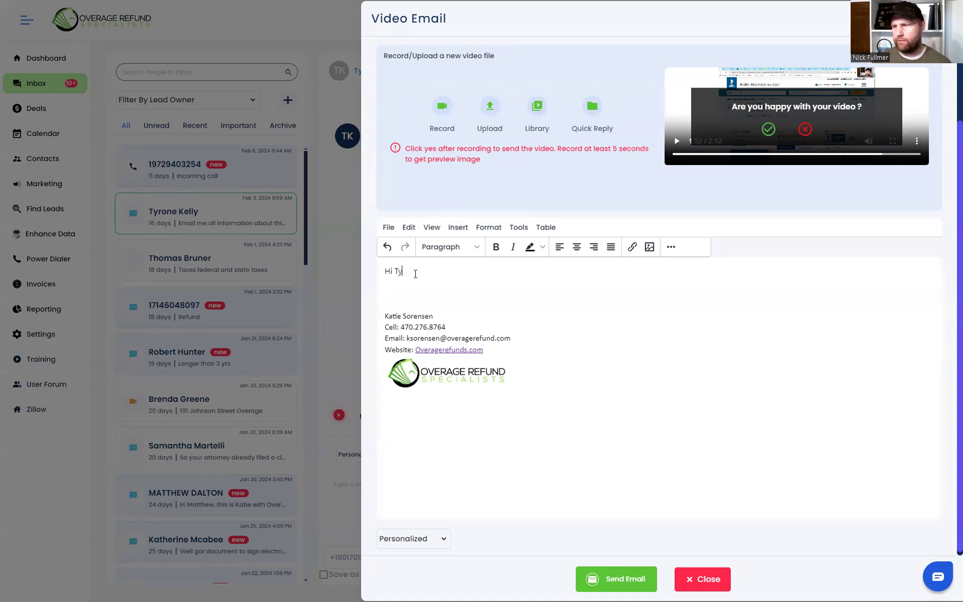
Step: Greet Tyrone and explain the video covers a possible refund from his property
text(rone)
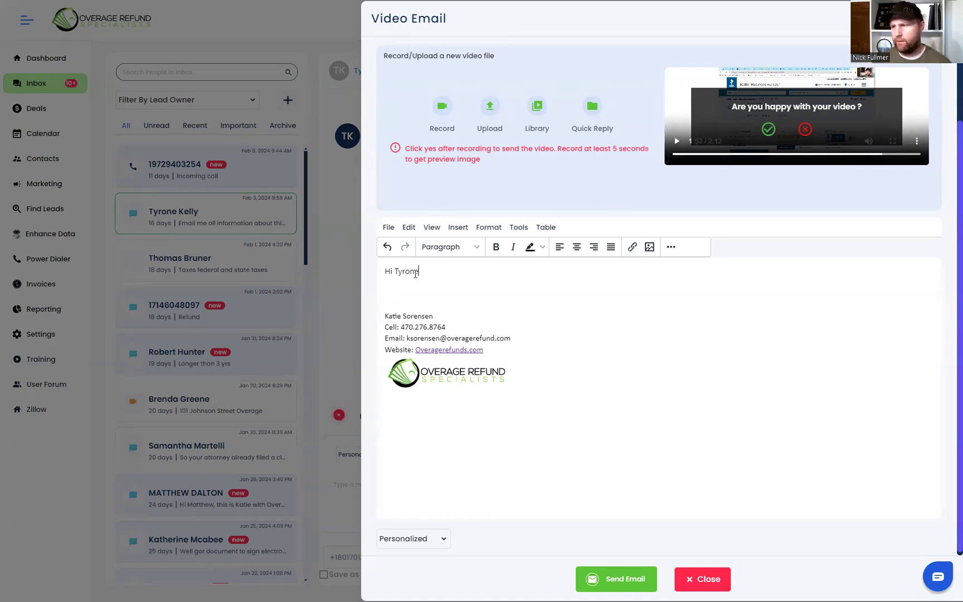
text(,)
key(Return)
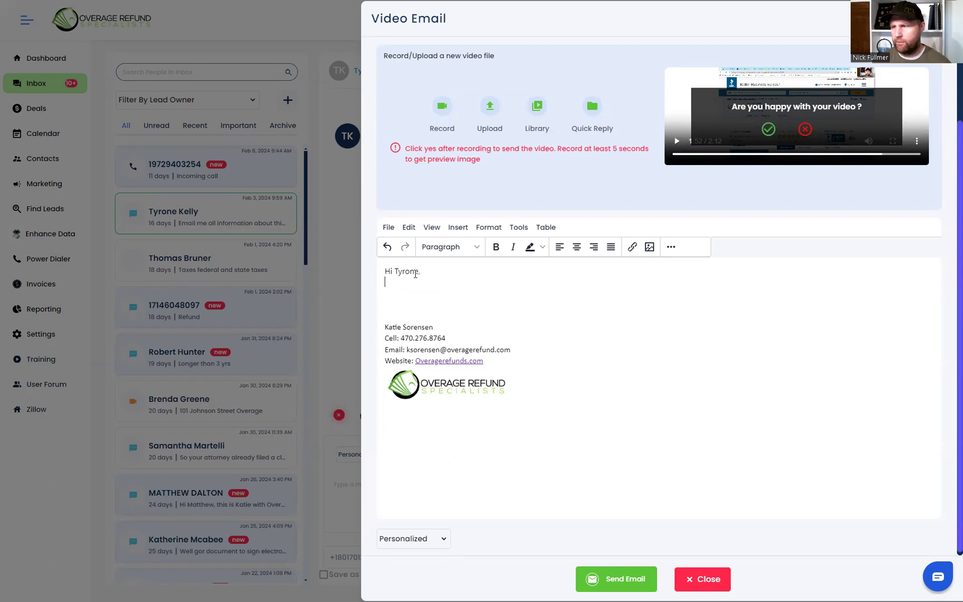
text(Got your mes)
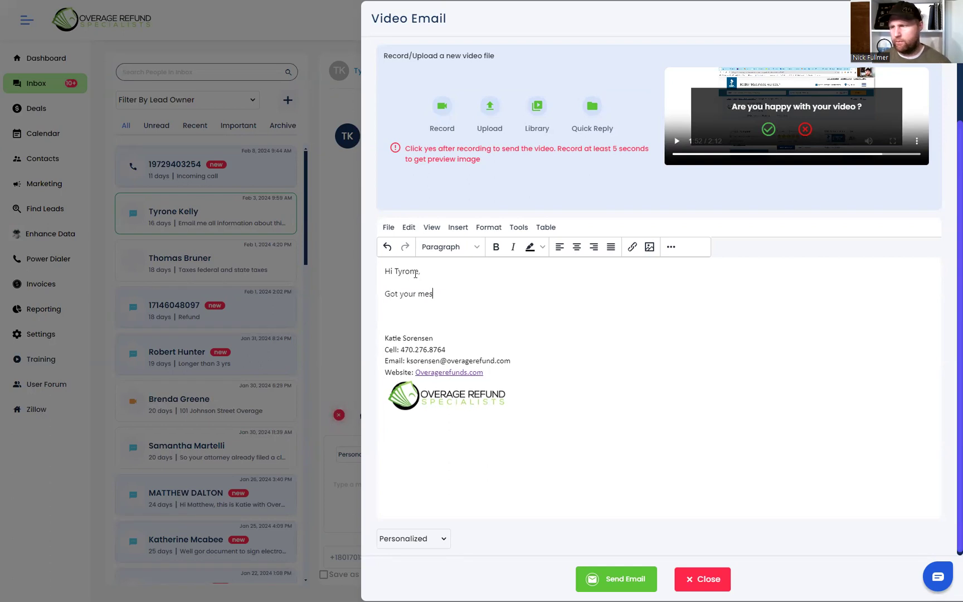
text(sage,)
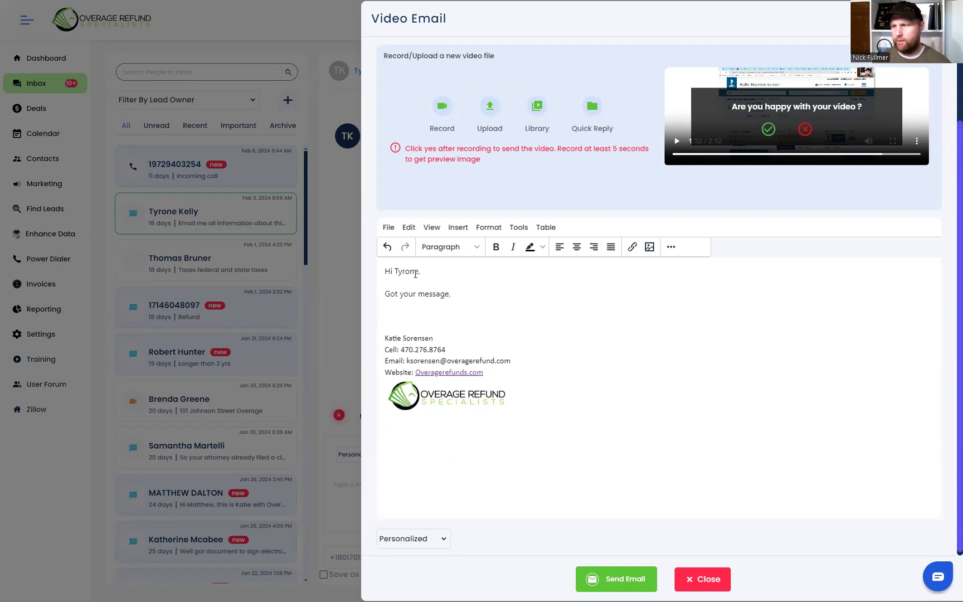
text( here's )
text(a video fo)
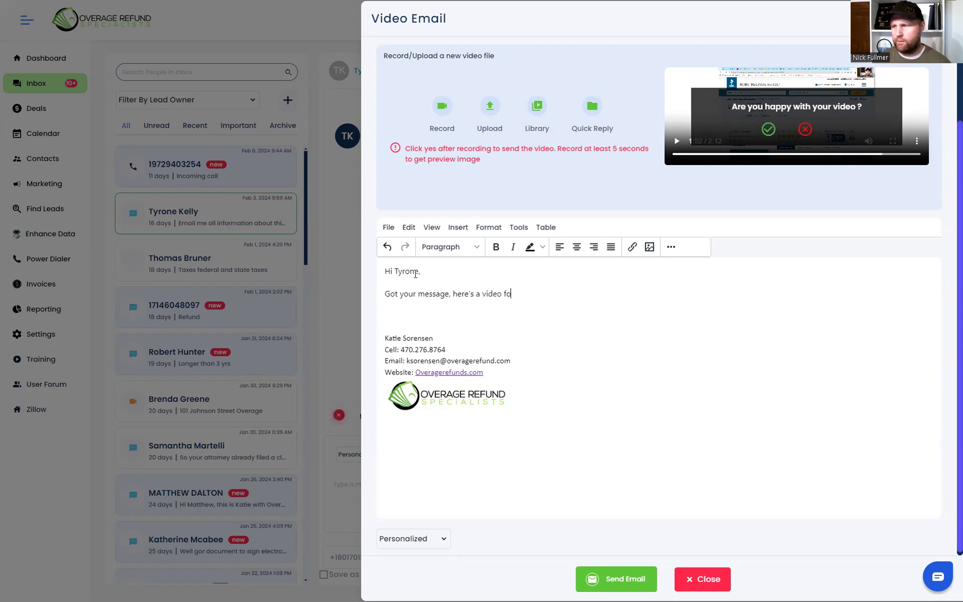
text(r you exp)
text(laing)
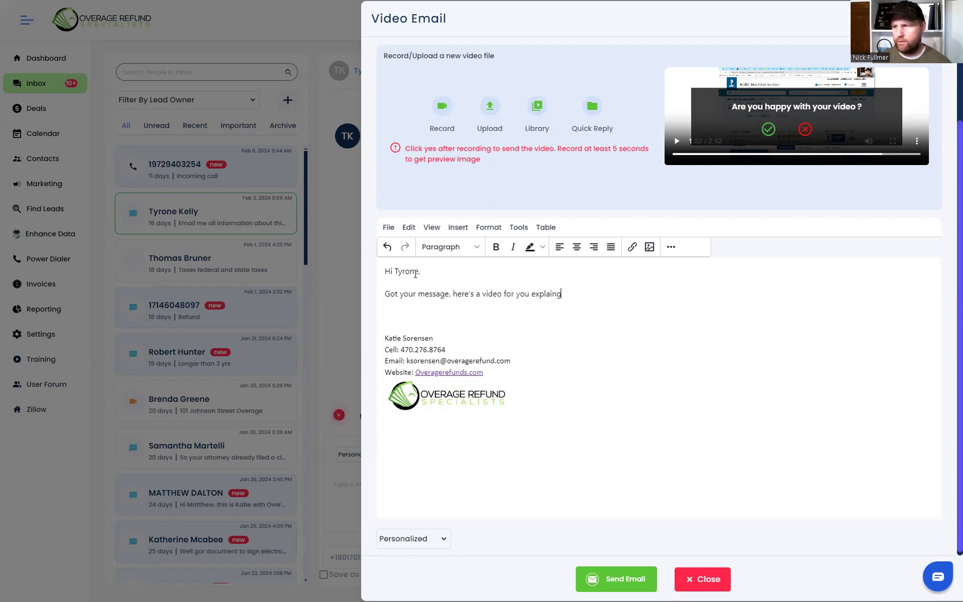
key(BackSpace)
text(ing why)
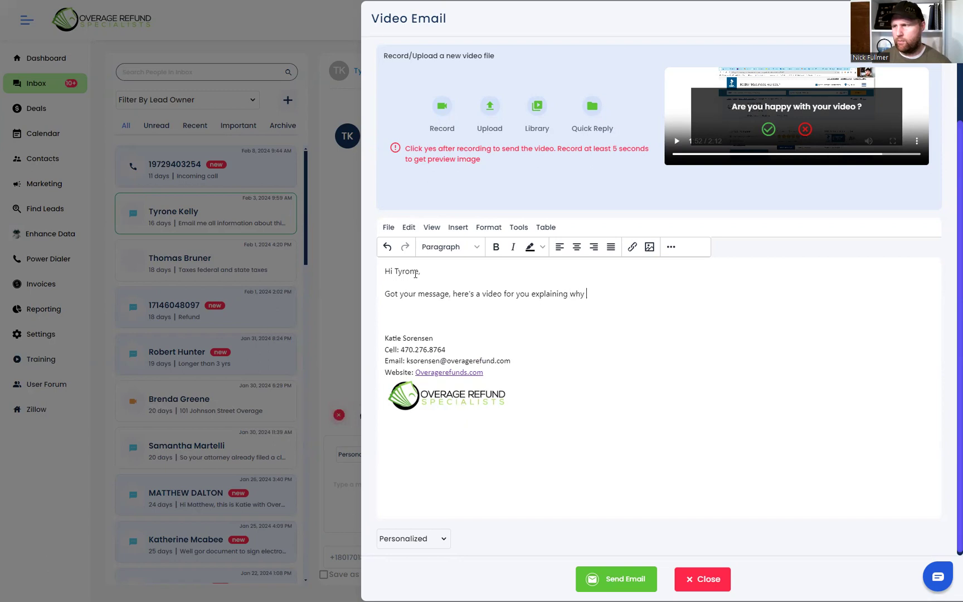
text( you might be o)
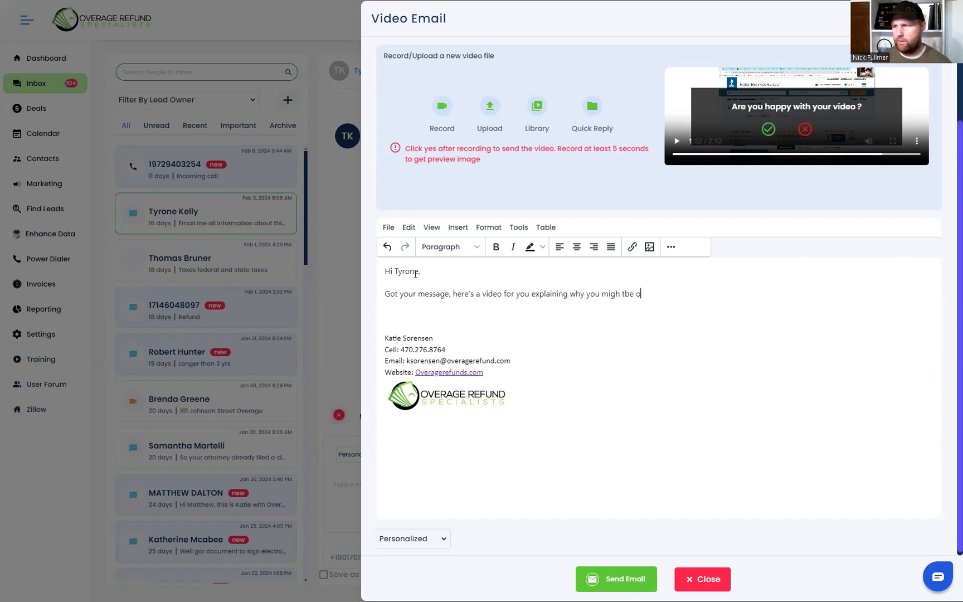
key(BackSpace)
key(BackSpace)
key(BackSpace)
key(BackSpace)
text(t be)
key(BackSpace)
key(BackSpace)
key(BackSpace)
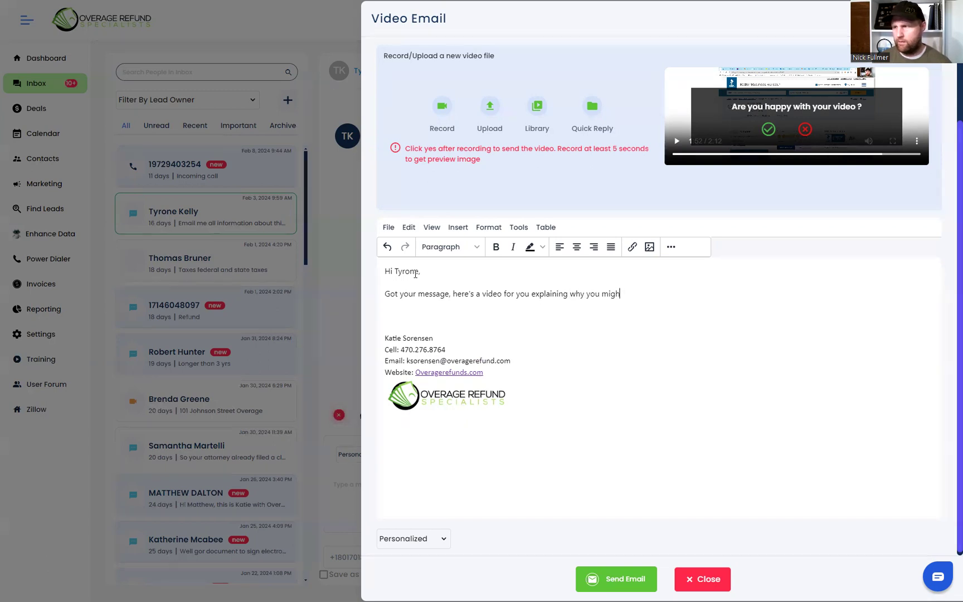
text(t be owed a )
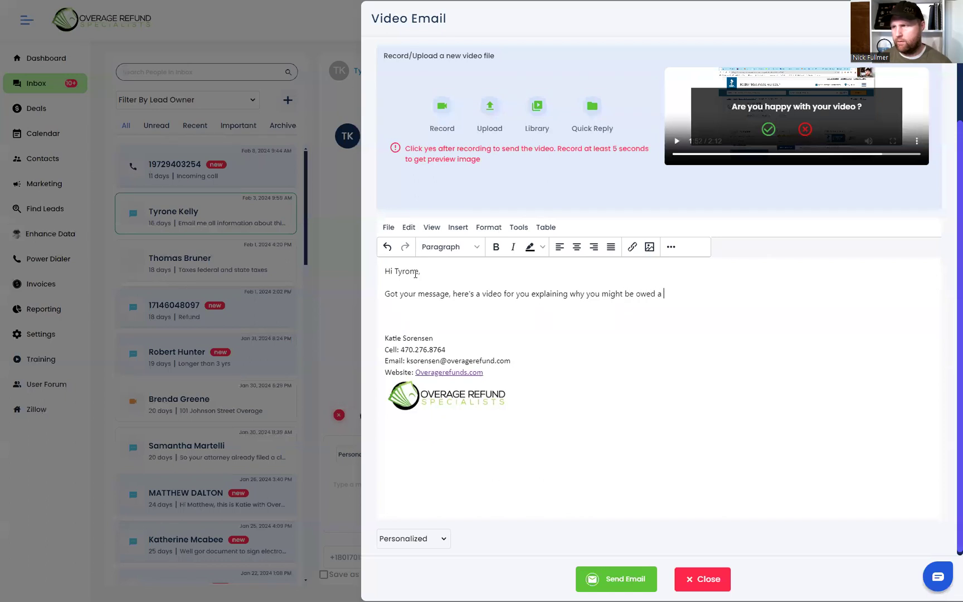
text(refund from t)
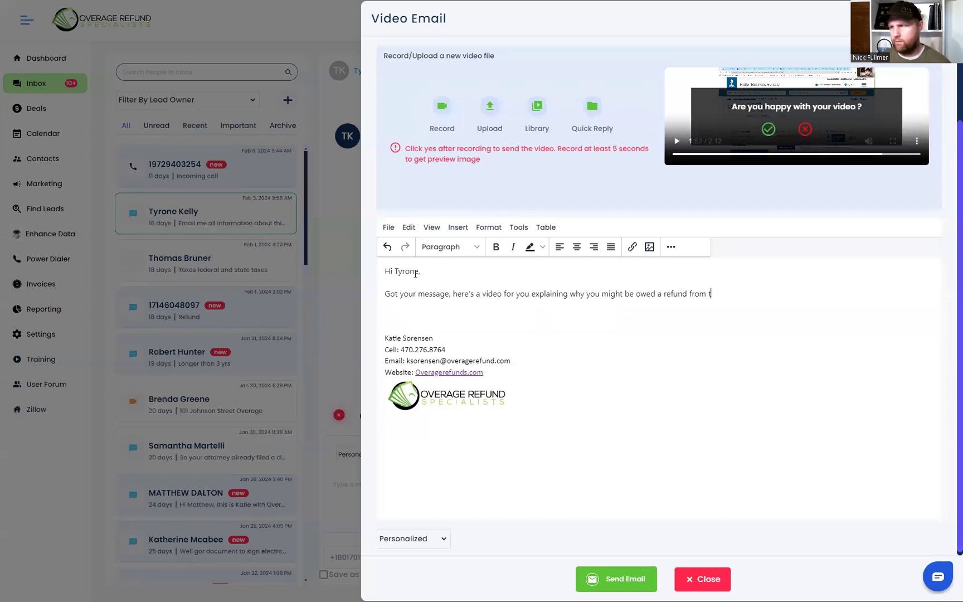
key(BackSpace)
text(your propert)
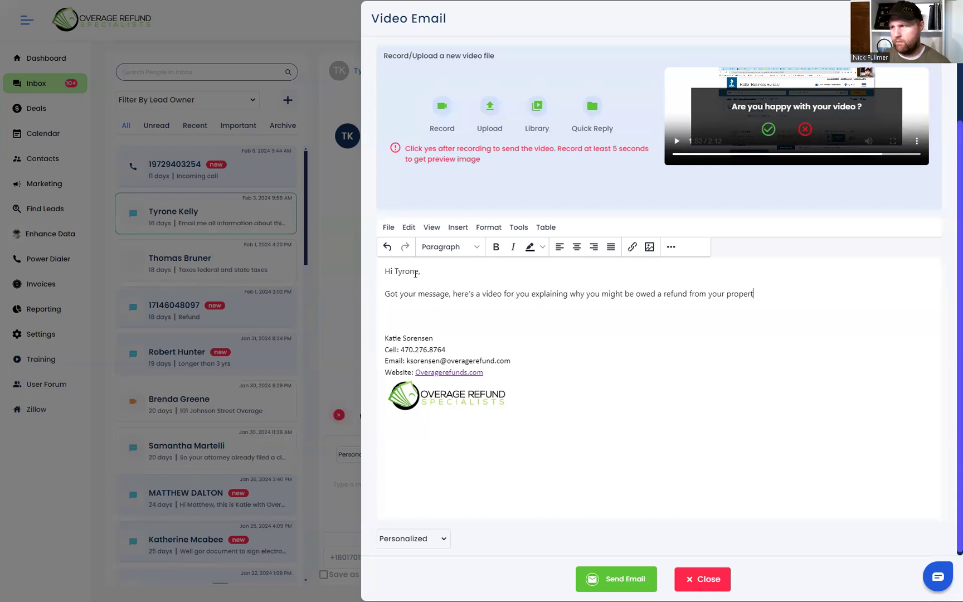
text(y at:)
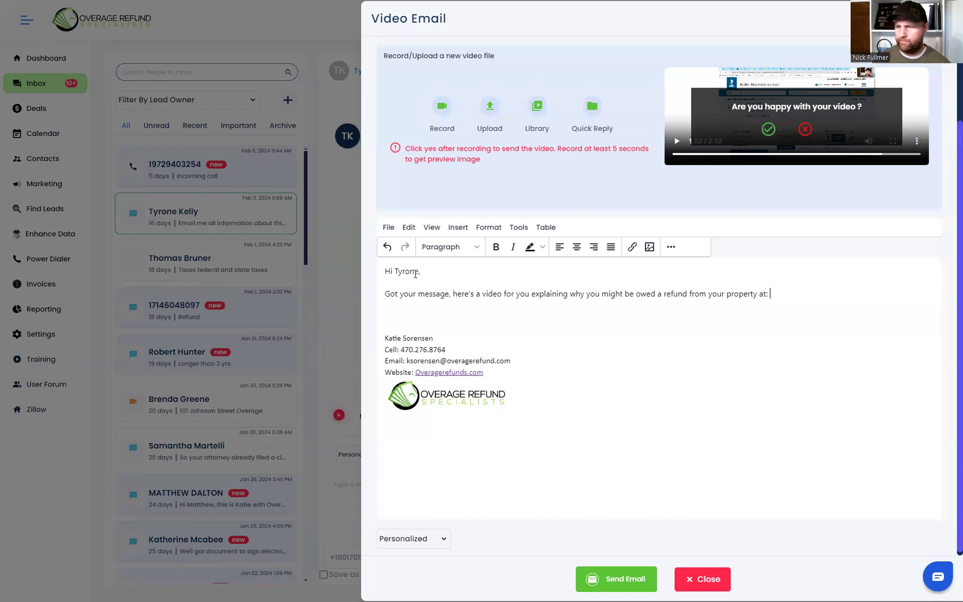
Step: Mention the BBB listing and reviews, then add 'Let me know if you have any questions,'
key(Return)
text(I as)
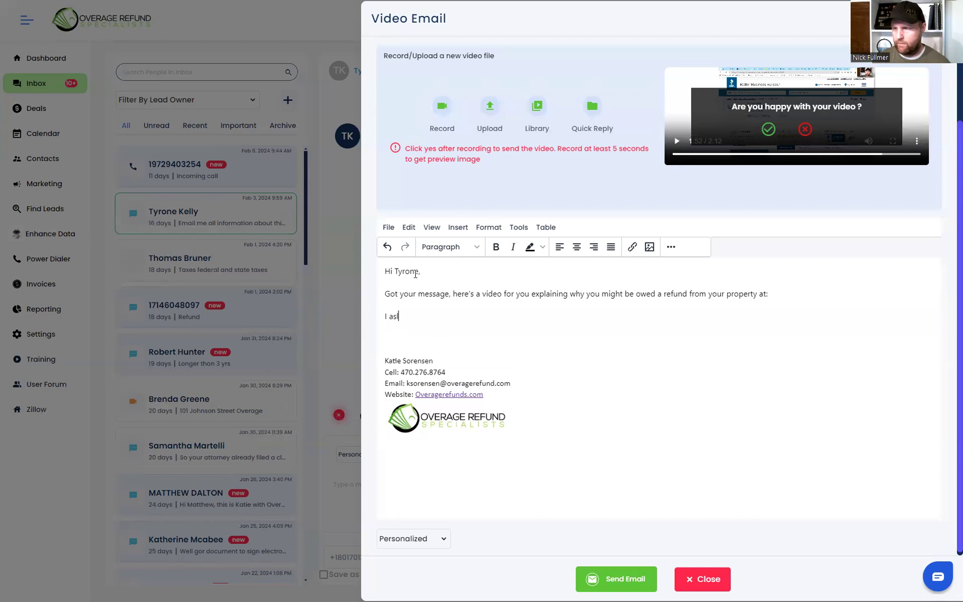
text(o )
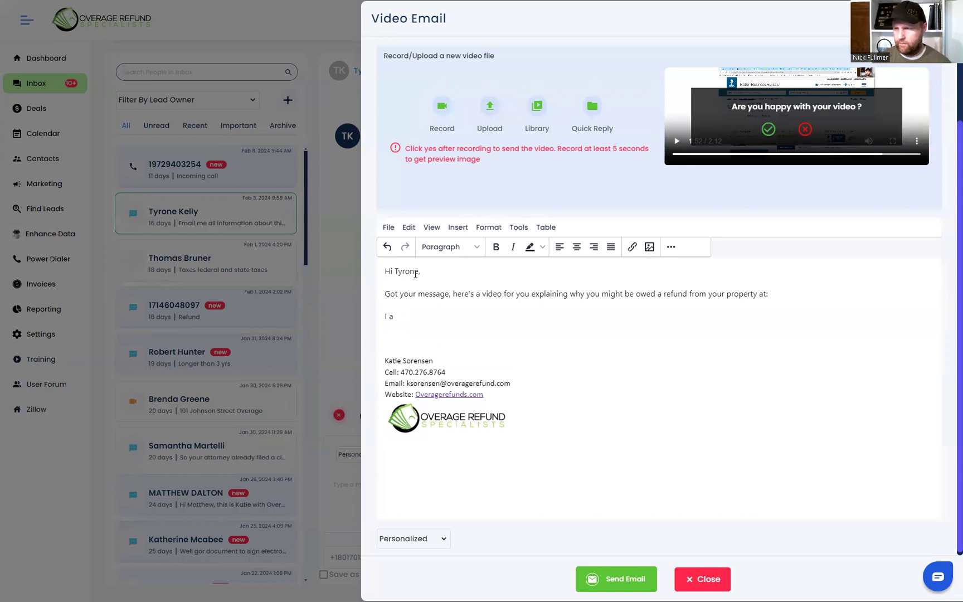
text(in)
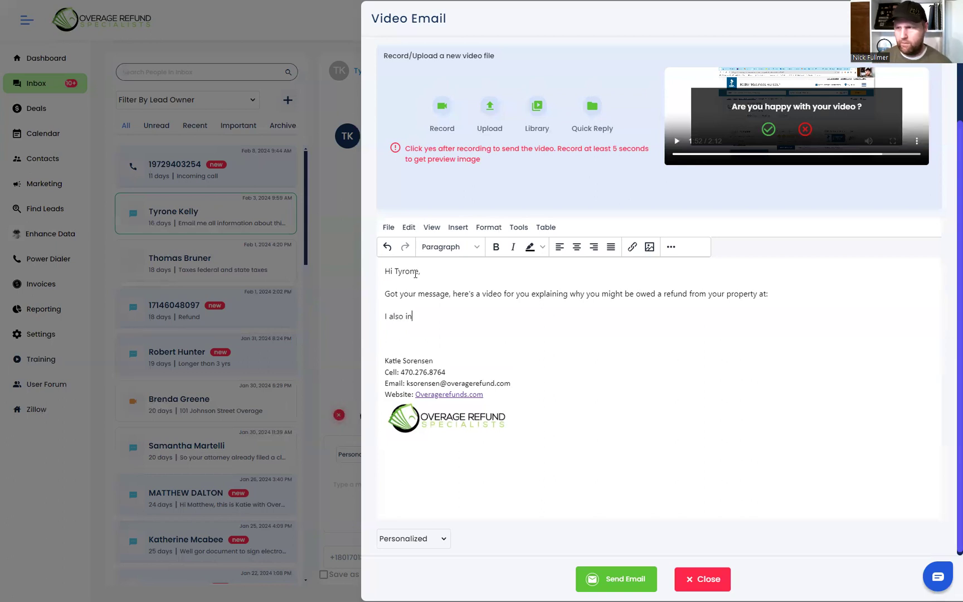
text(cluded info on )
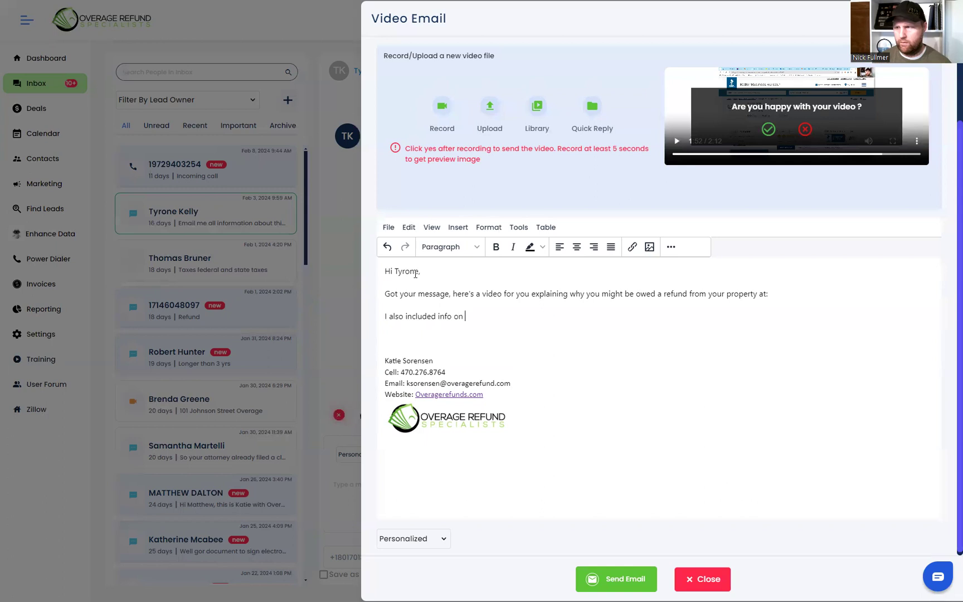
text(our )
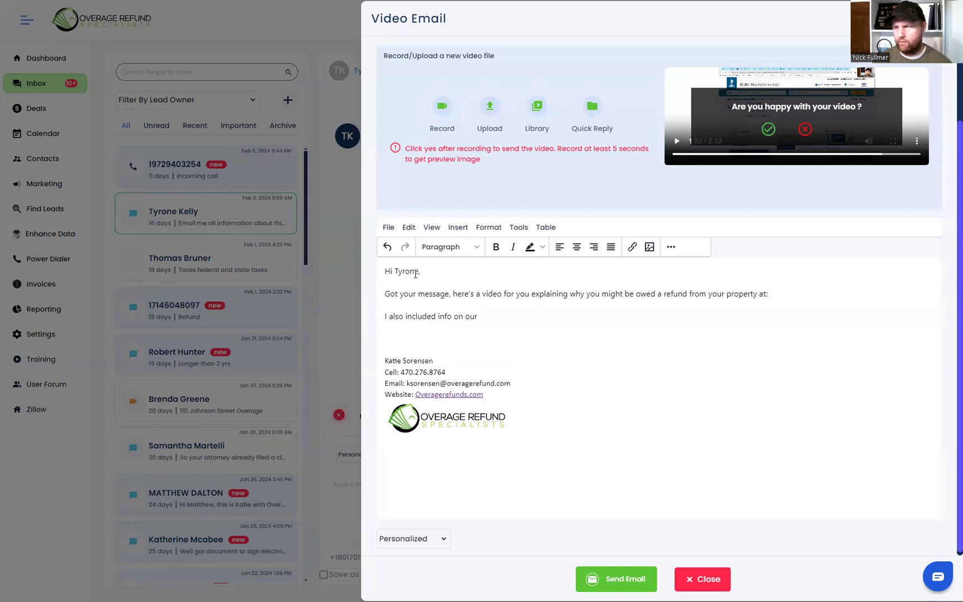
text(BBB )
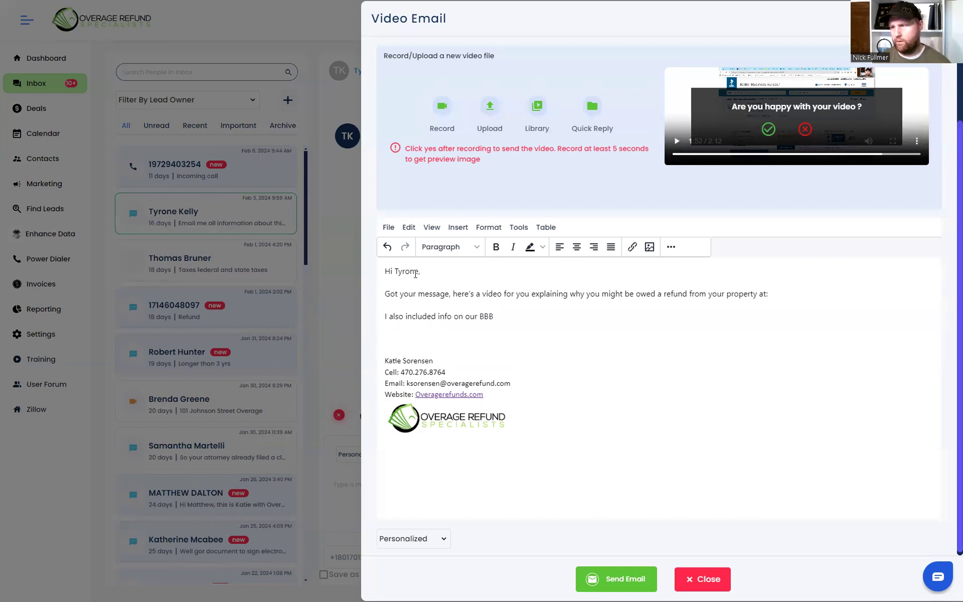
text(listing and )
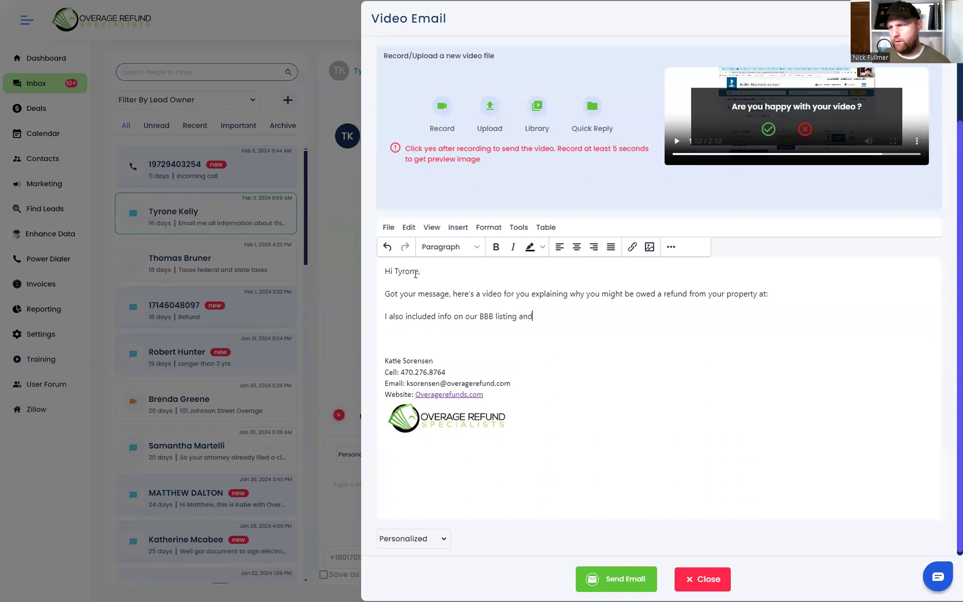
text(reviews.)
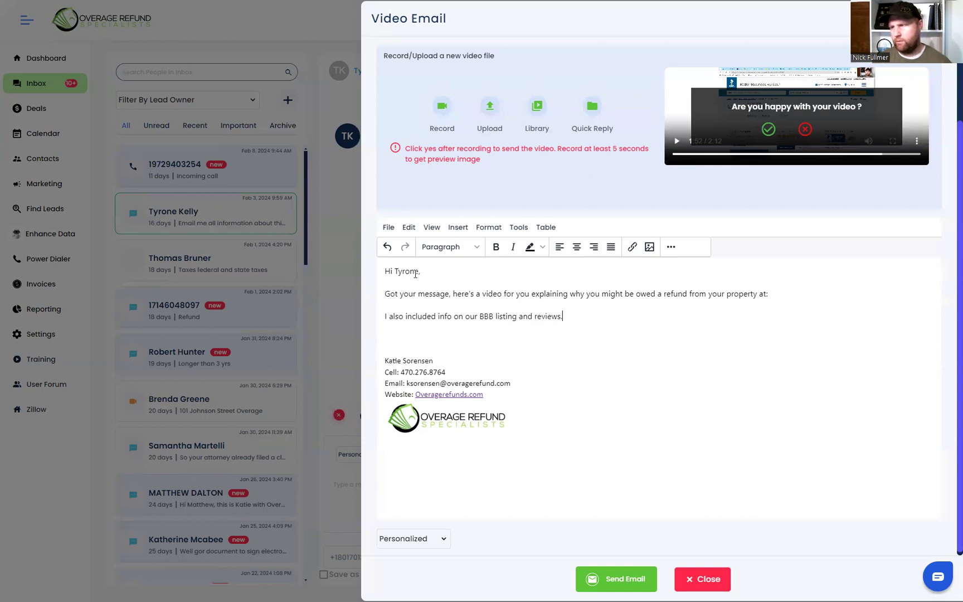
key(Return)
text(Let me know i)
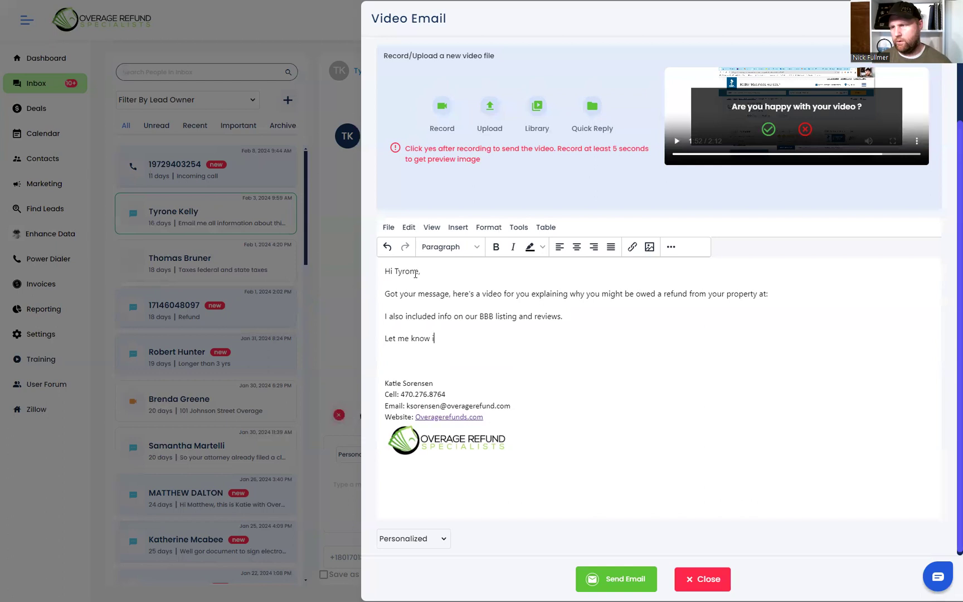
text(f you have any question)
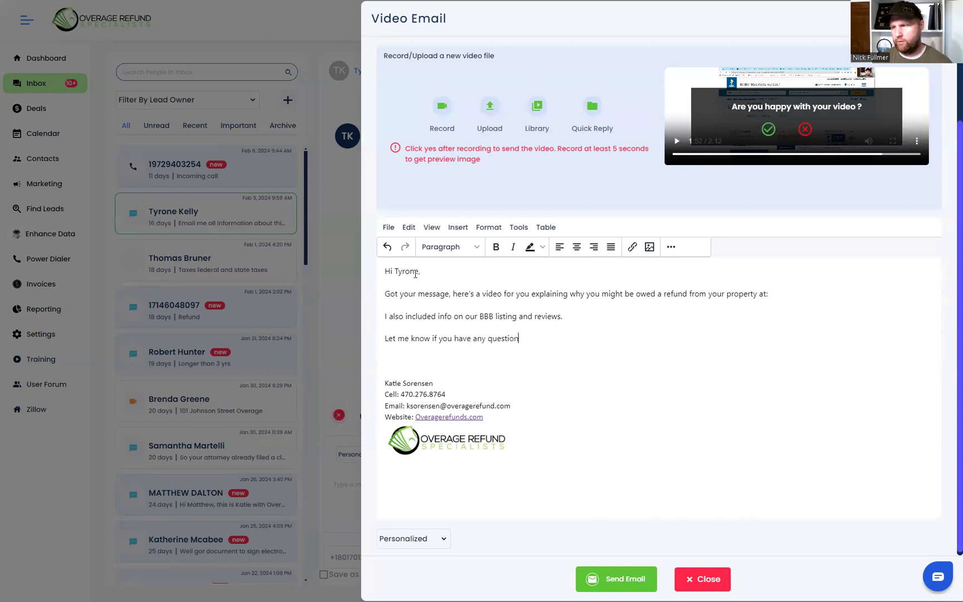
text(s,)
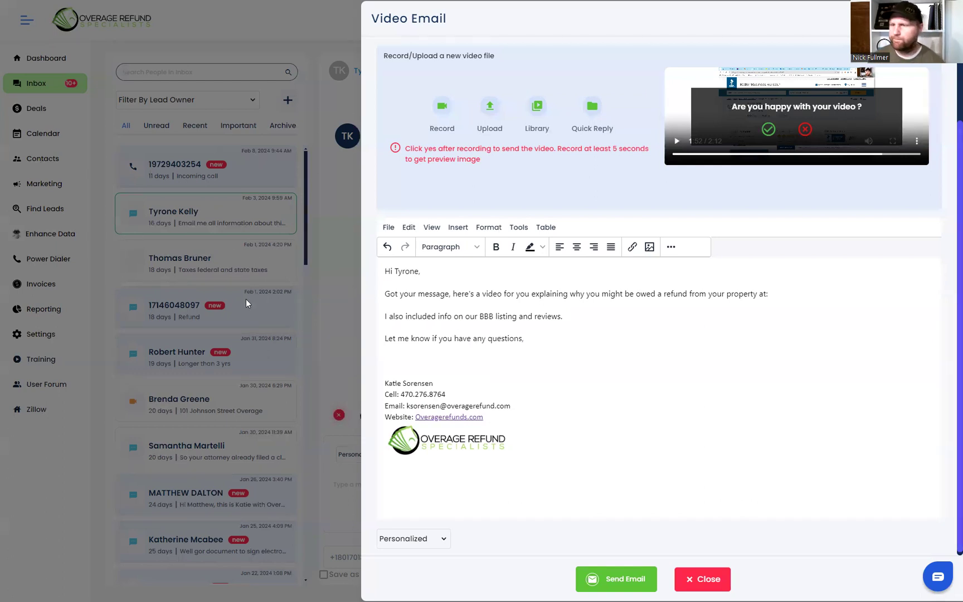